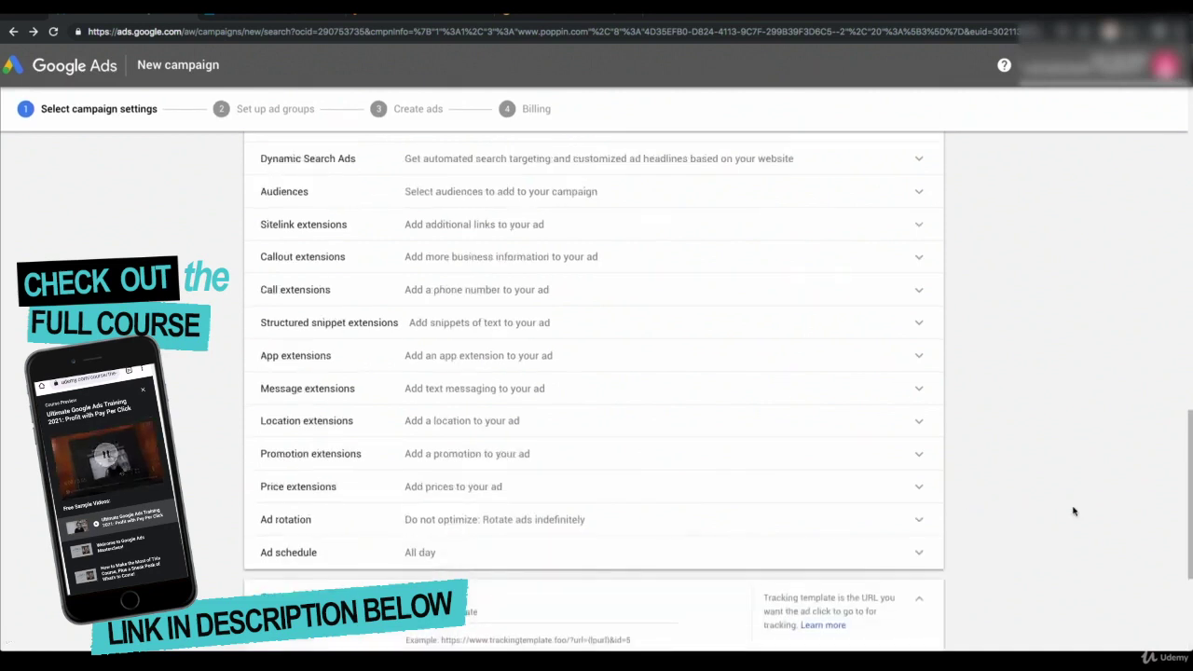
Step: Scroll down the new campaign's settings to reach the Campaign URL options section
scroll(1073, 510, "down", 3)
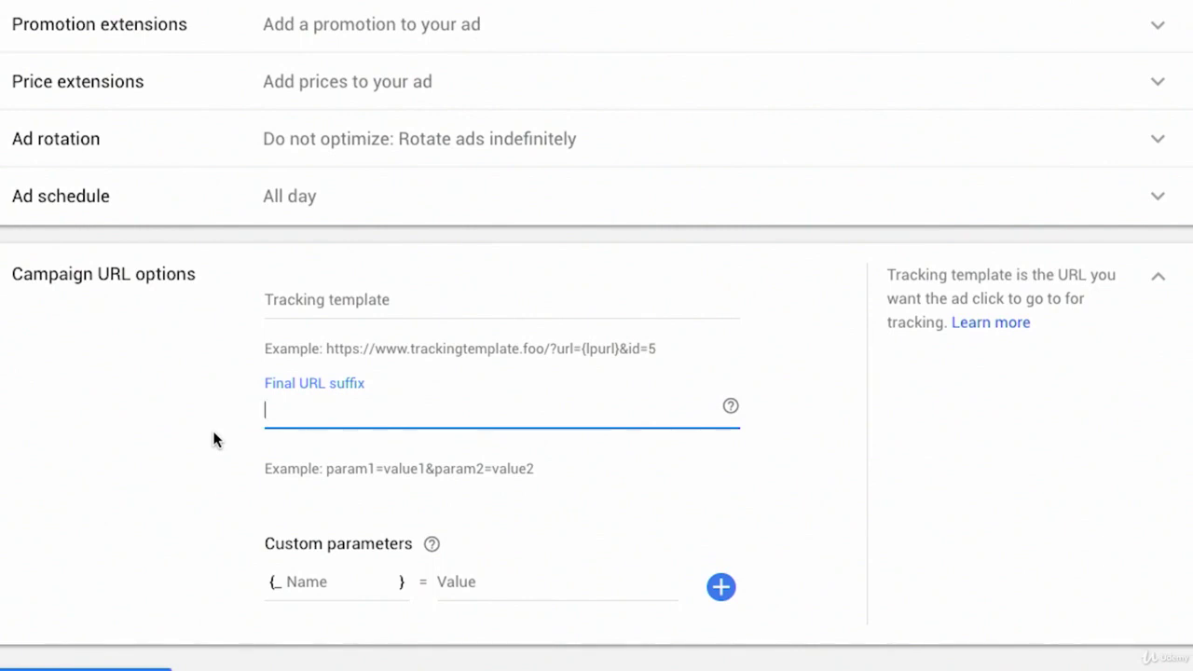
left_click(952, 431)
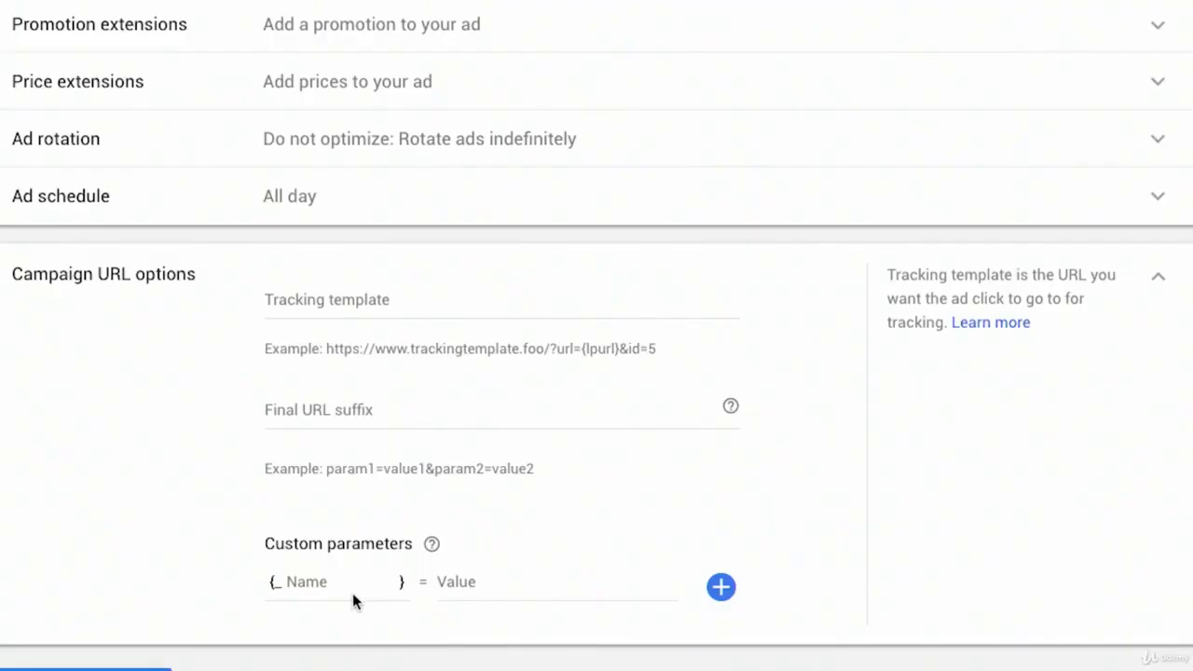
Step: Enter Color as the custom parameter name and Orange as its value
left_click(327, 594)
type("Color")
key("Tab")
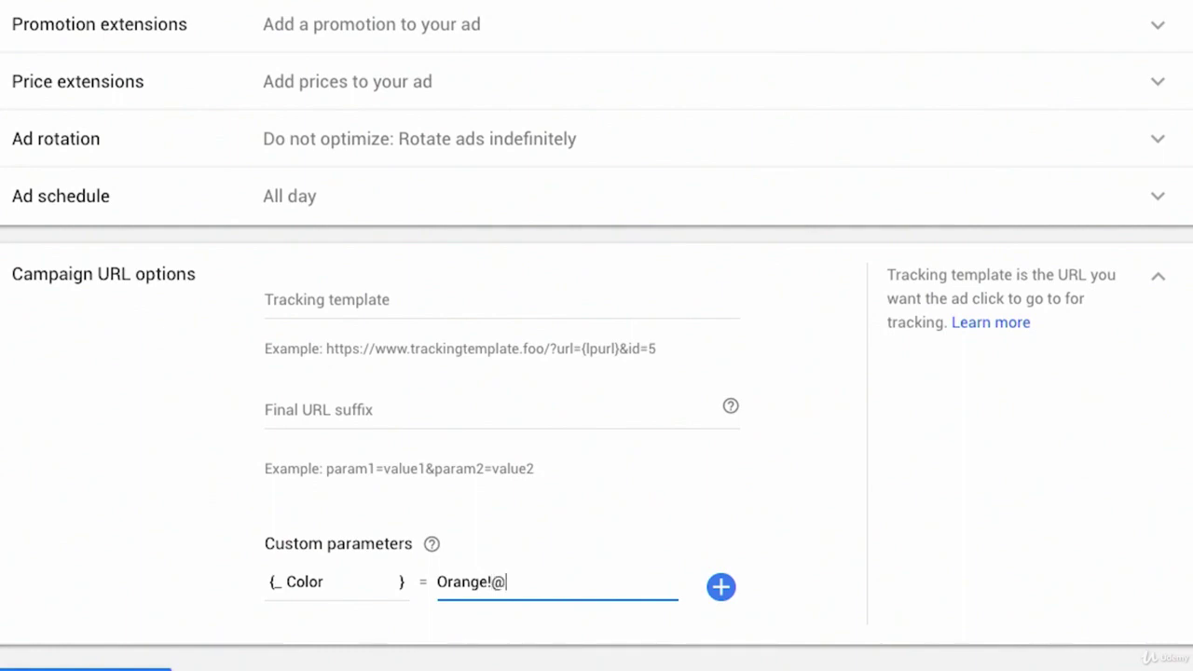
key("ctrl+a")
type("Ora")
left_click(339, 280)
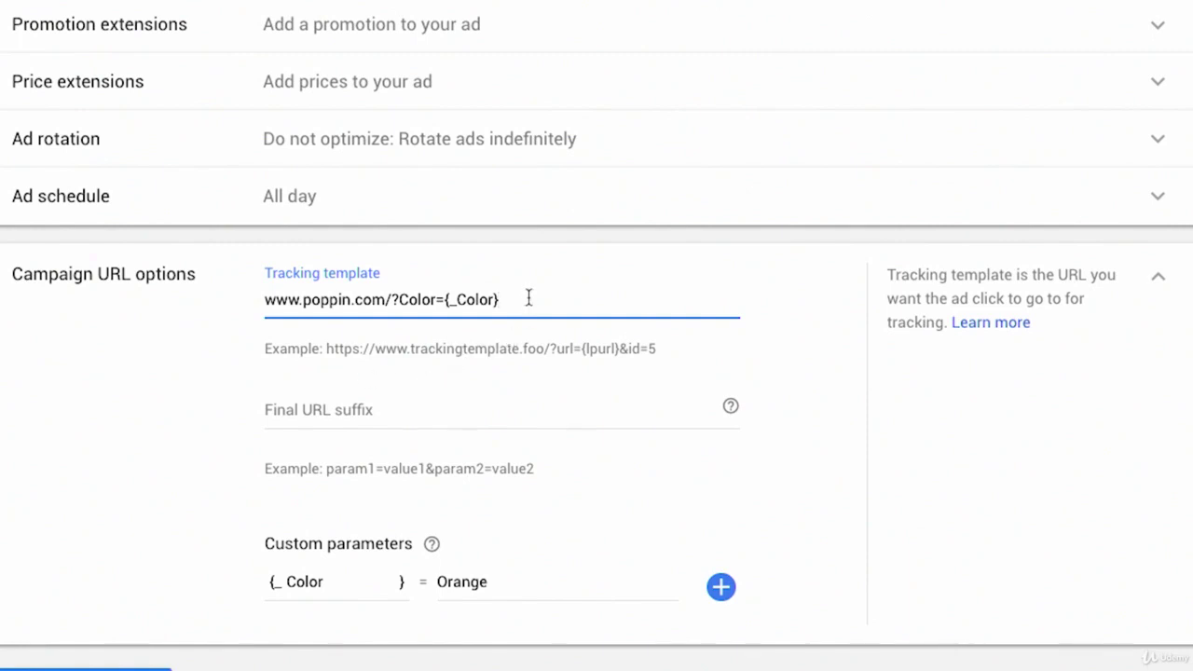
Step: Delete the tracking template text, then the custom parameter's Orange value and Color name
left_click_drag(528, 298, 248, 274)
key("BackSpace")
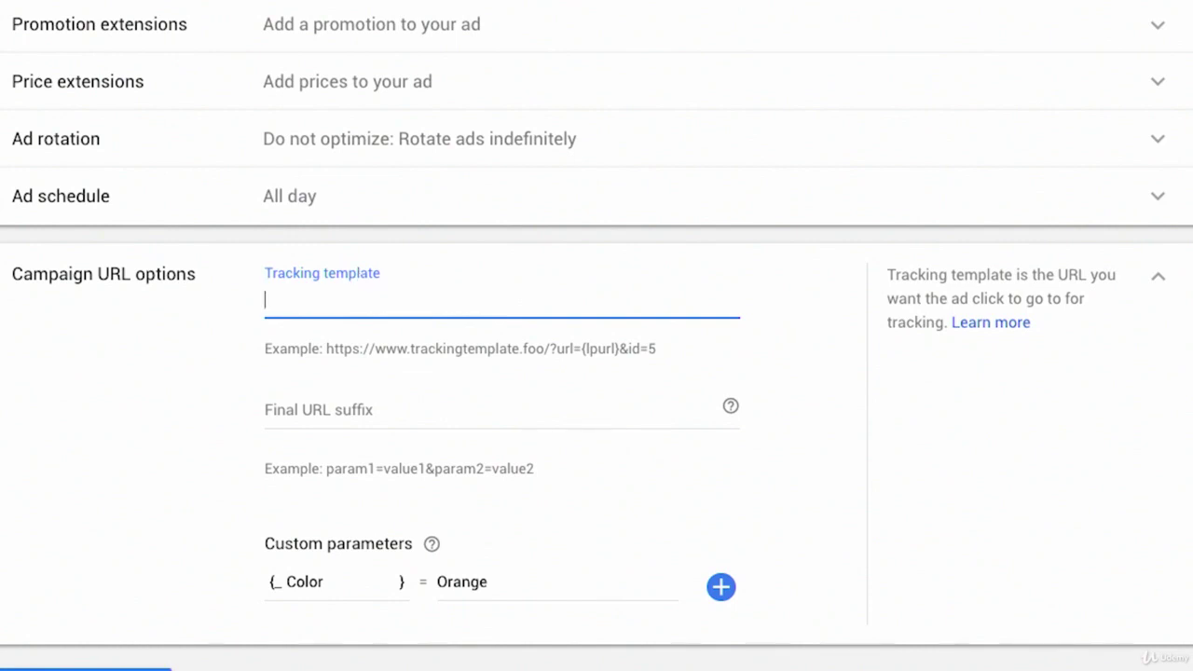
left_click(450, 582)
double_click(449, 582)
key("BackSpace")
double_click(364, 585)
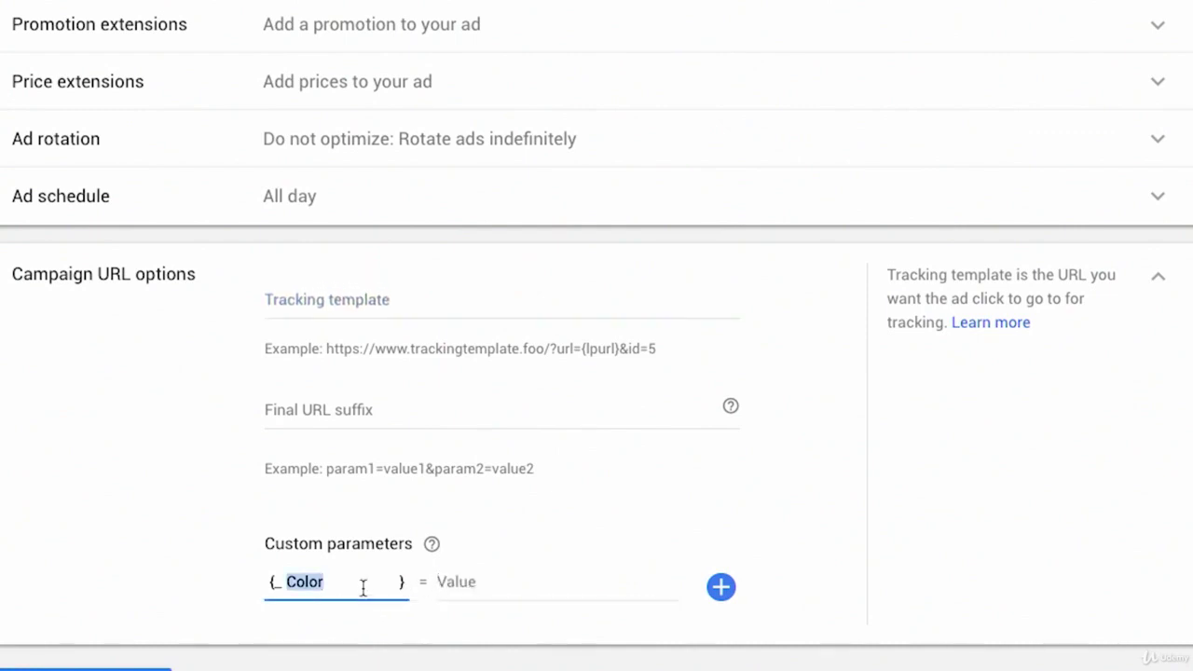
key("BackSpace")
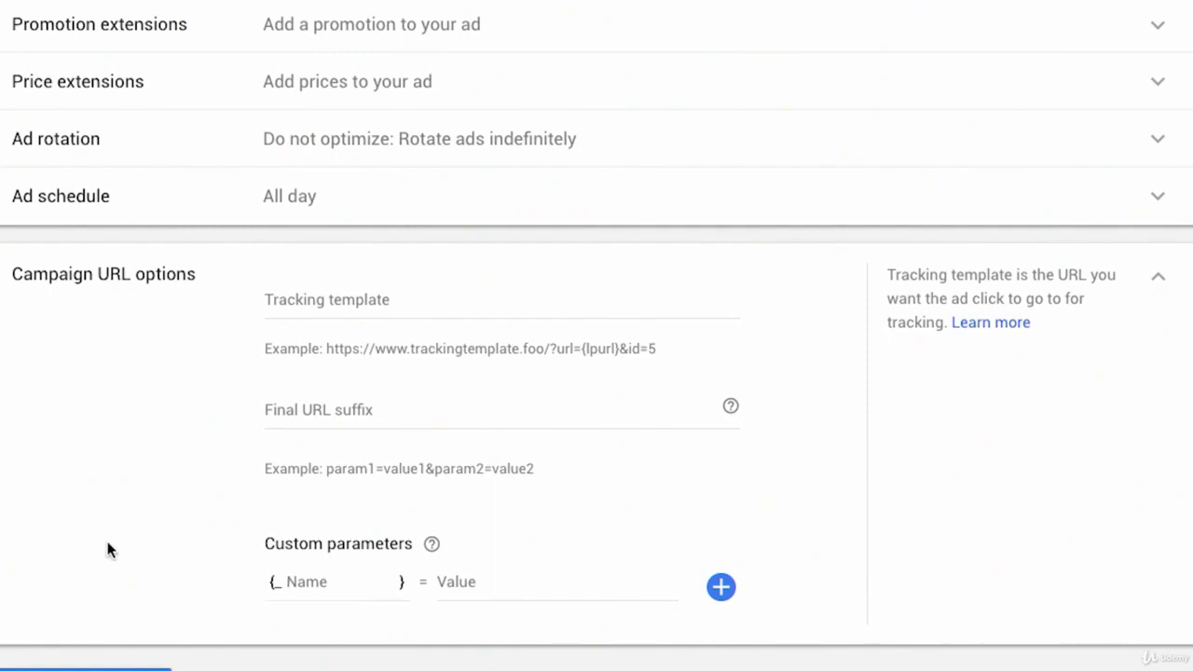